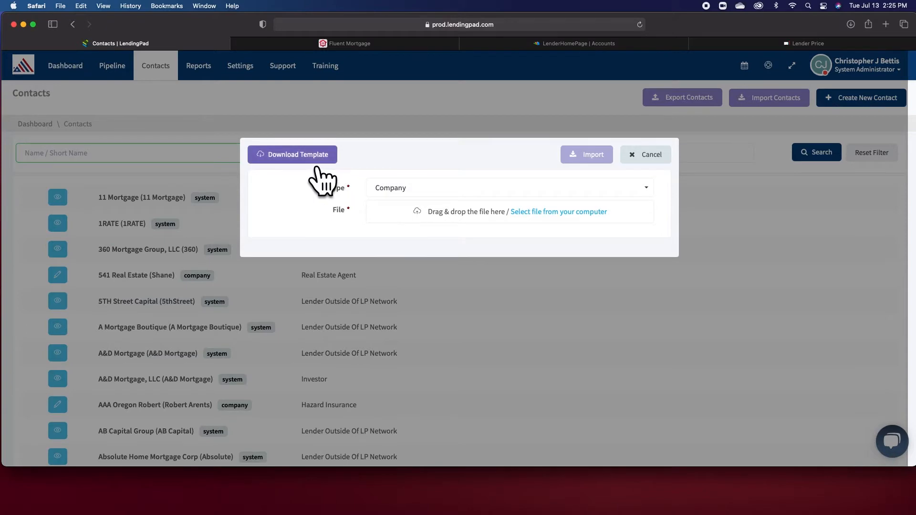
Download the contact import template
{"action": "left_click", "coordinate": [315, 166]}
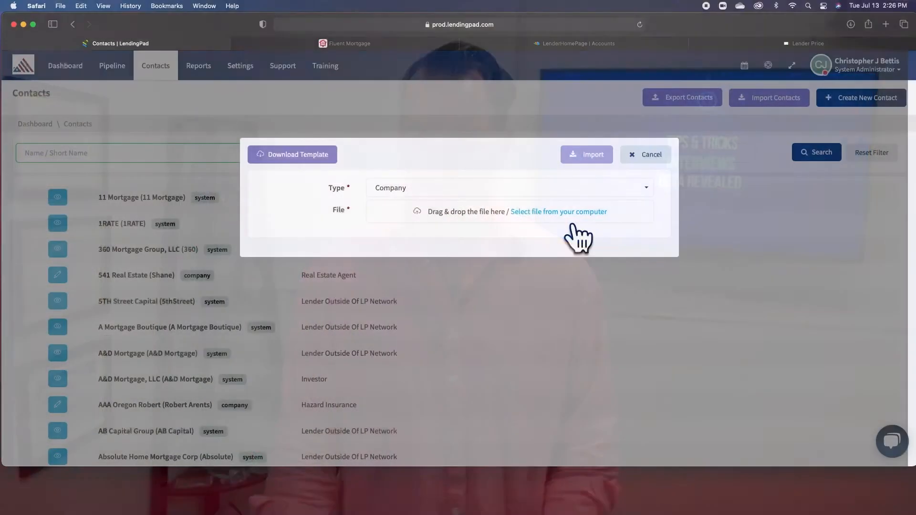
{"action": "left_click", "coordinate": [573, 222]}
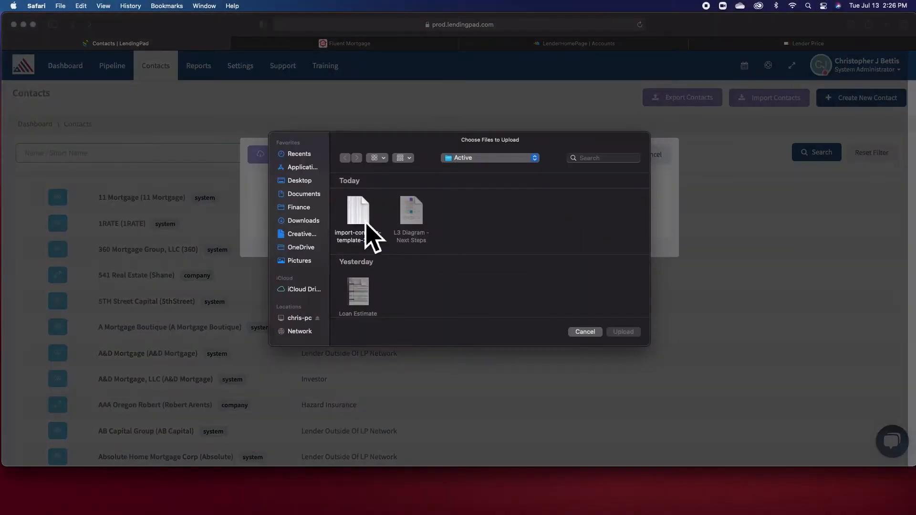
{"action": "double_click", "coordinate": [362, 220]}
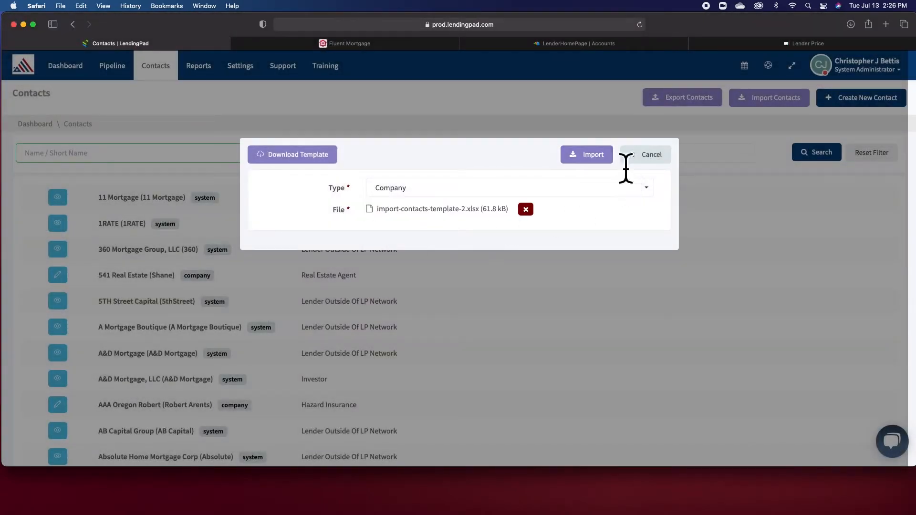
{"action": "left_click", "coordinate": [650, 167]}
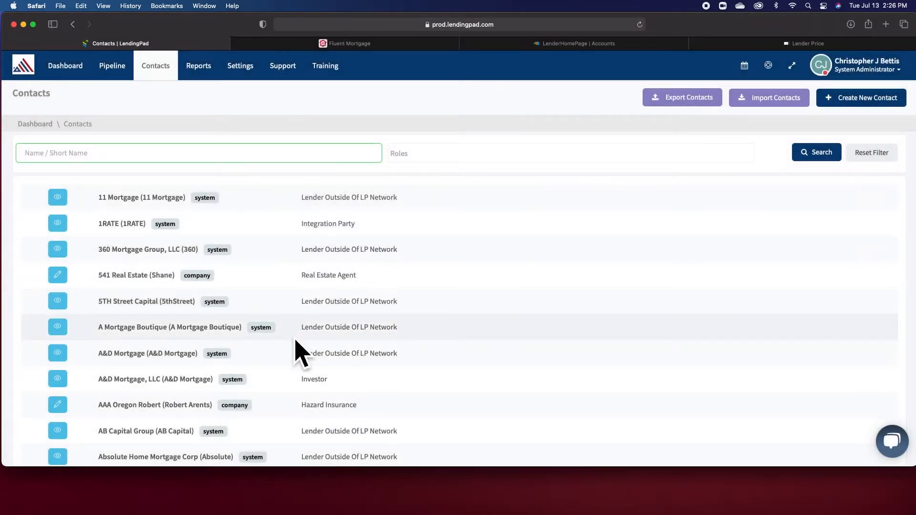
Look through the existing contacts list, and switch to the import-contacts-template-2 workbook in Excel
{"action": "scroll", "coordinate": [293, 353], "scroll_direction": "down", "scroll_amount": 10}
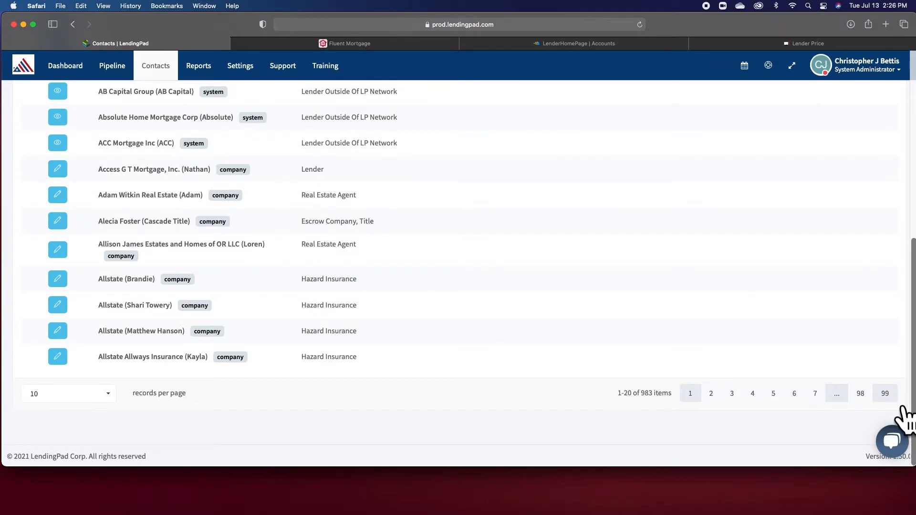
{"action": "scroll", "coordinate": [425, 300], "scroll_direction": "up", "scroll_amount": 10}
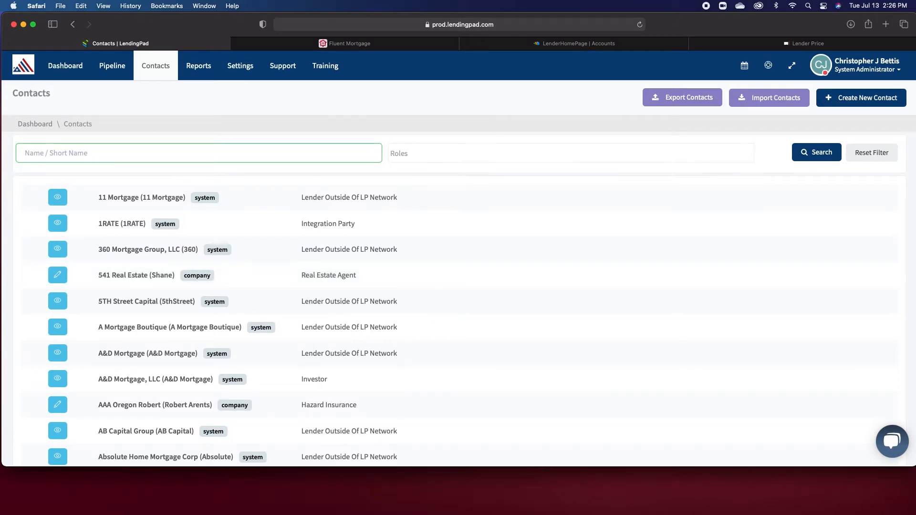
{"action": "left_click_drag", "start_coordinate": [0, 21], "coordinate": [549, 23]}
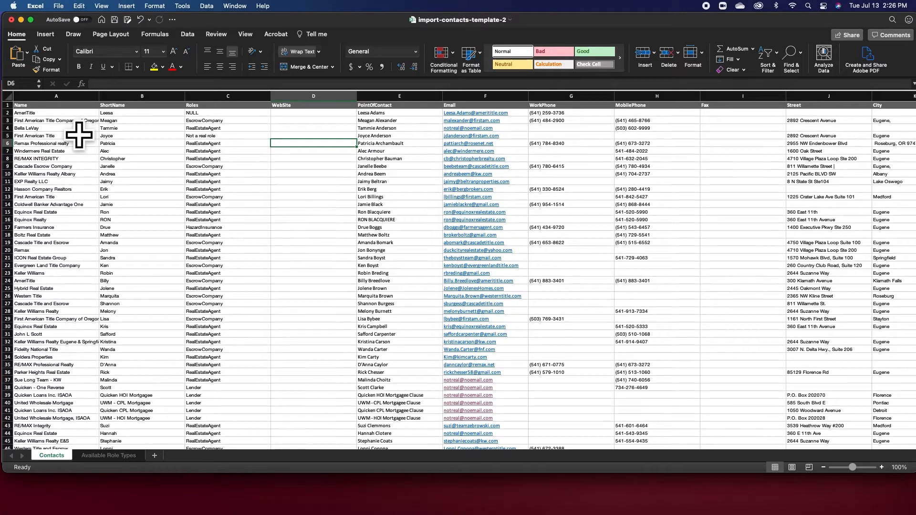
Examine the Name column from the first contact to the last, and the ShortName entry in B2
{"action": "left_click_drag", "start_coordinate": [72, 113], "coordinate": [85, 308]}
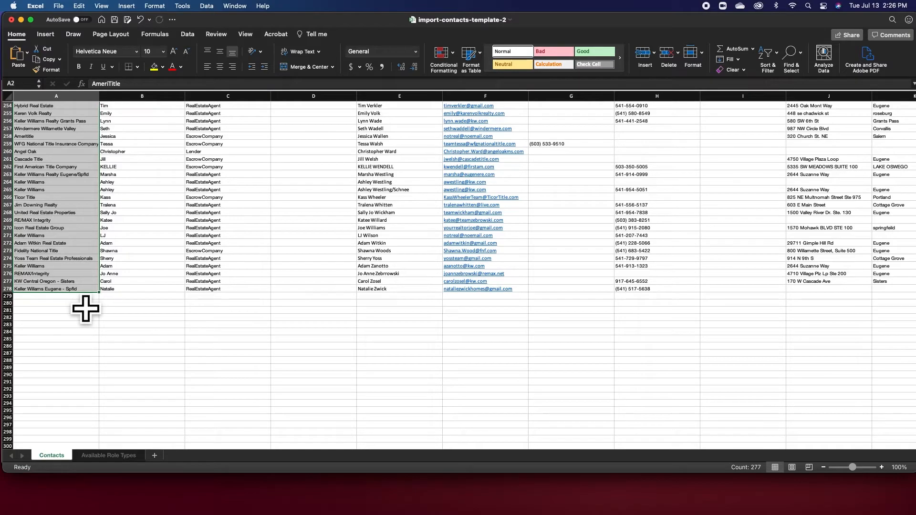
{"action": "scroll", "coordinate": [85, 308], "scroll_direction": "up", "scroll_amount": 20}
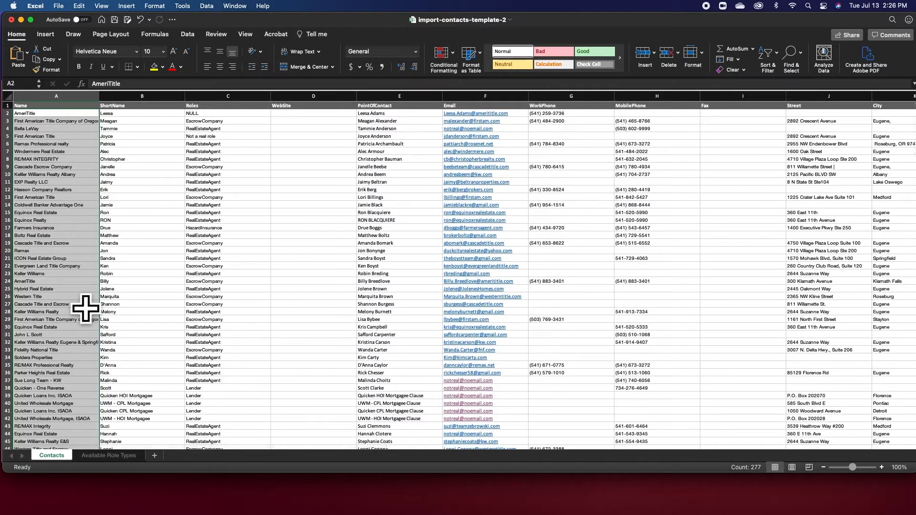
{"action": "left_click", "coordinate": [86, 114]}
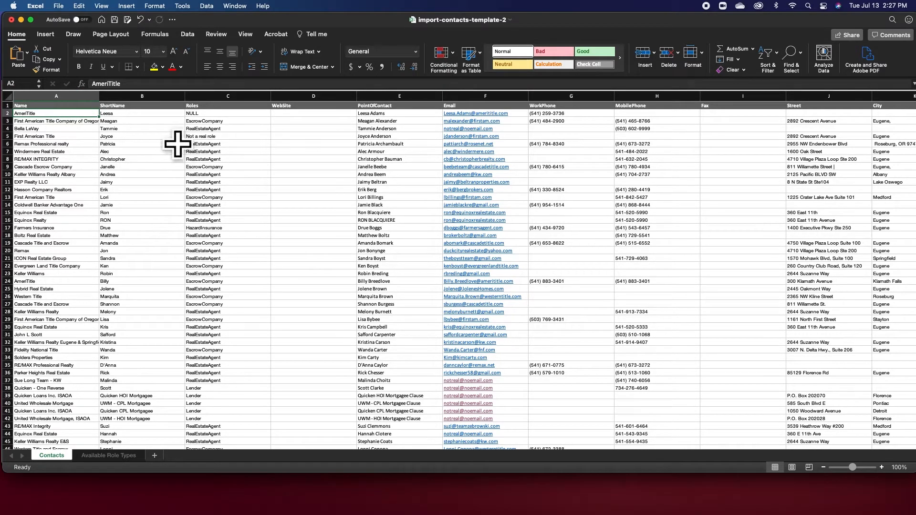
{"action": "key", "text": "Right"}
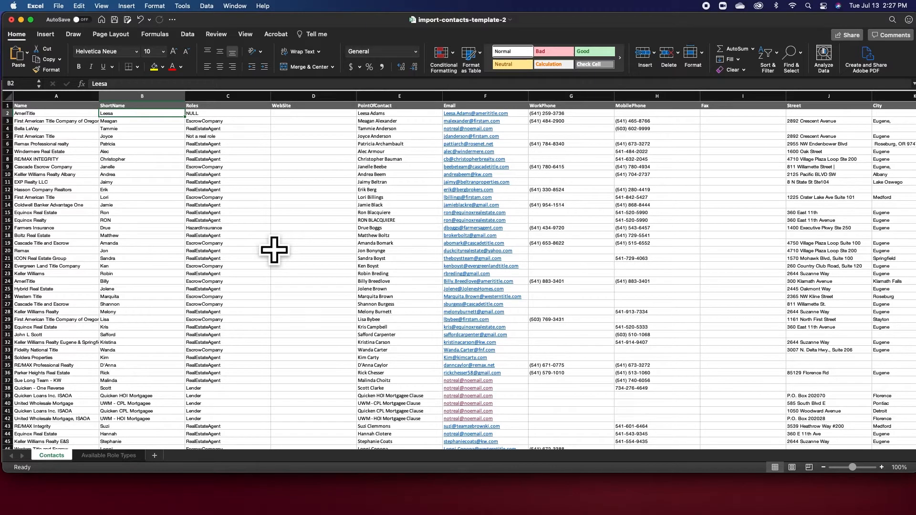
Examine the permitted roles on the Available Role Types sheet, and return to the Contacts sheet
{"action": "left_click", "coordinate": [126, 458]}
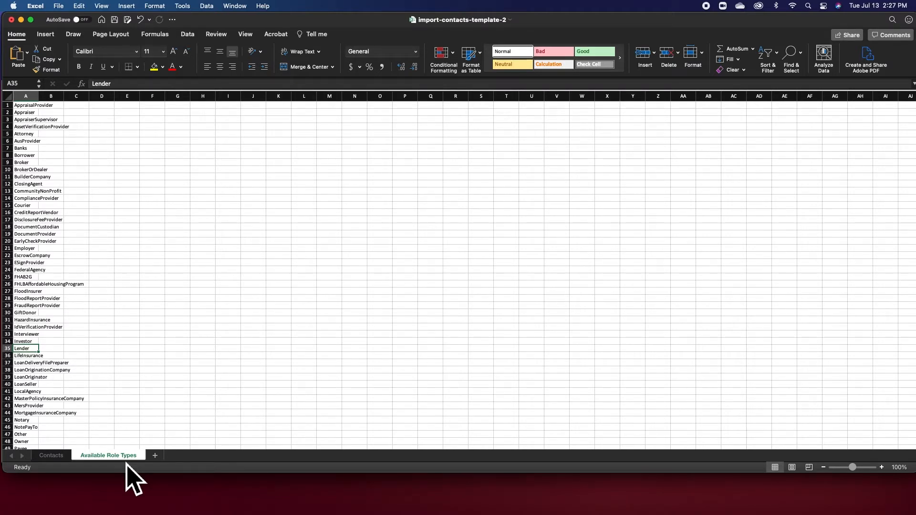
{"action": "scroll", "coordinate": [60, 313], "scroll_direction": "up", "scroll_amount": 1}
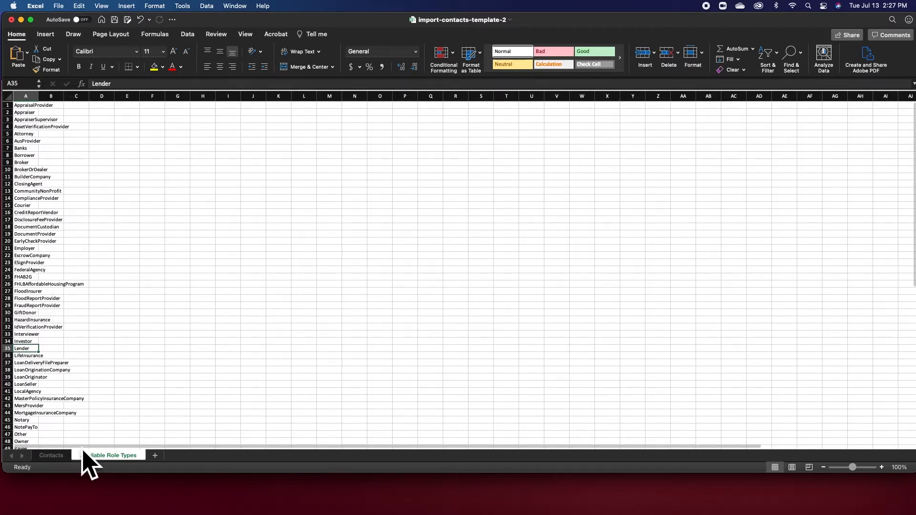
{"action": "left_click", "coordinate": [52, 455]}
{"action": "scroll", "coordinate": [249, 242], "scroll_direction": "up", "scroll_amount": 1}
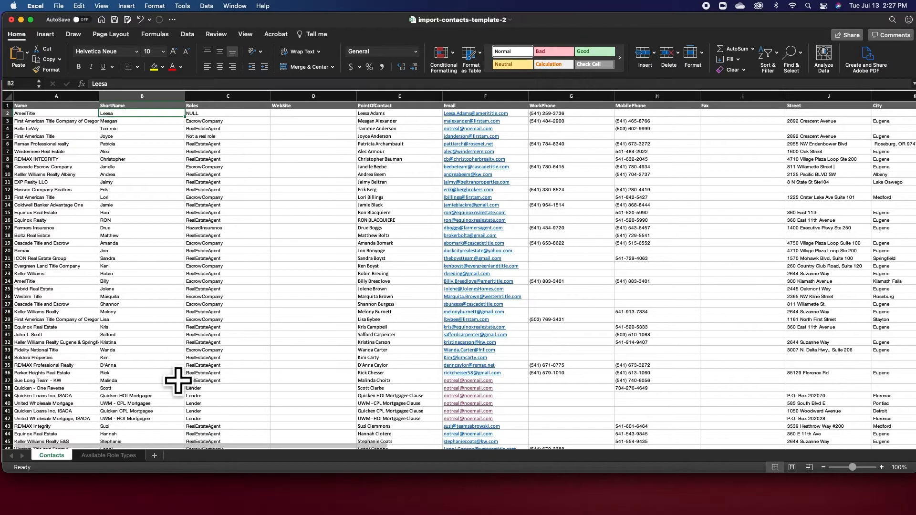
Copy EscrowCompany from the Available Role Types sheet into Roles cell C2 on the Contacts sheet
{"action": "left_click", "coordinate": [105, 457]}
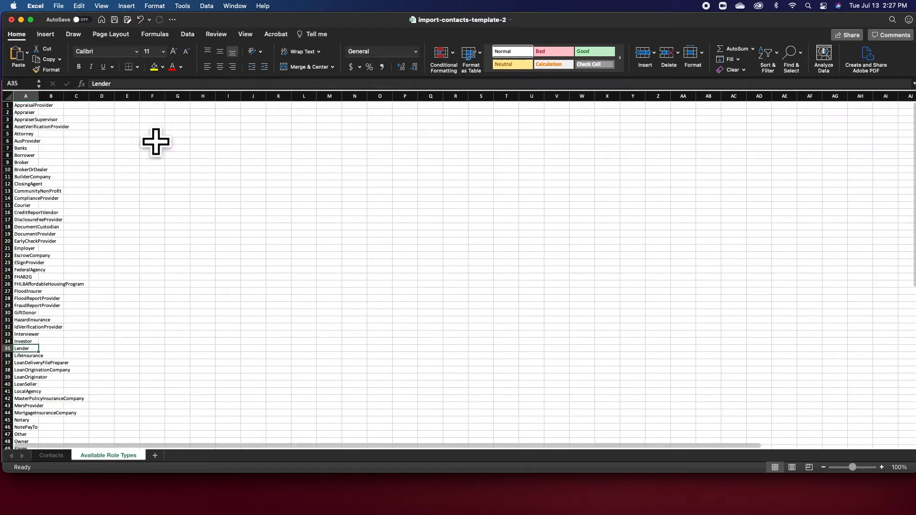
{"action": "left_click", "coordinate": [33, 256]}
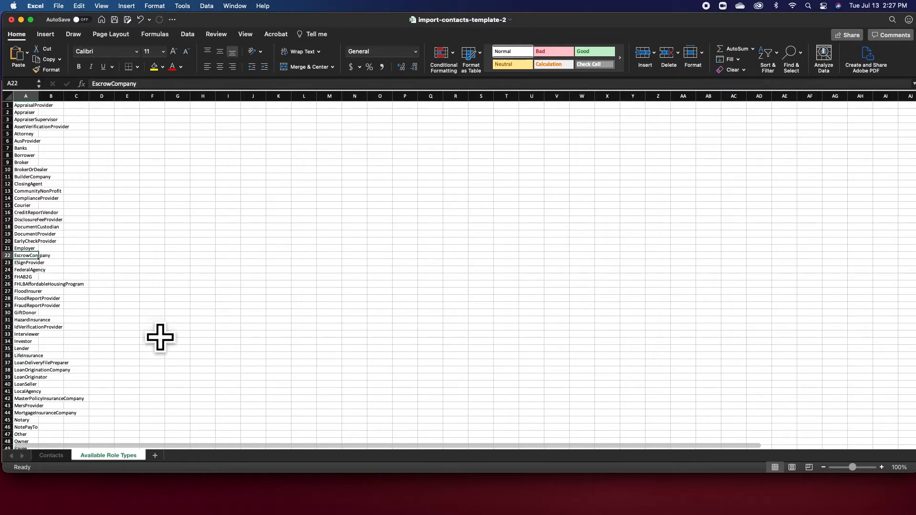
{"action": "key", "text": "super+c"}
{"action": "left_click", "coordinate": [51, 455]}
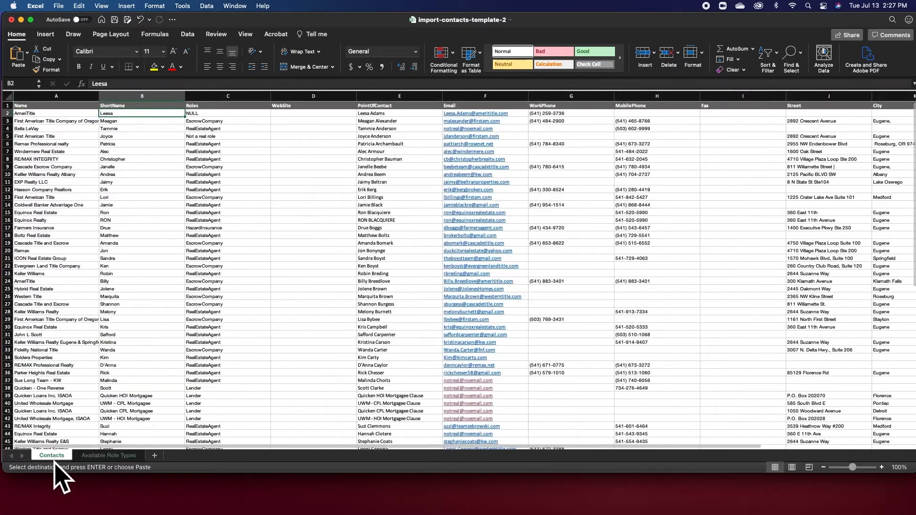
{"action": "key", "text": "Right"}
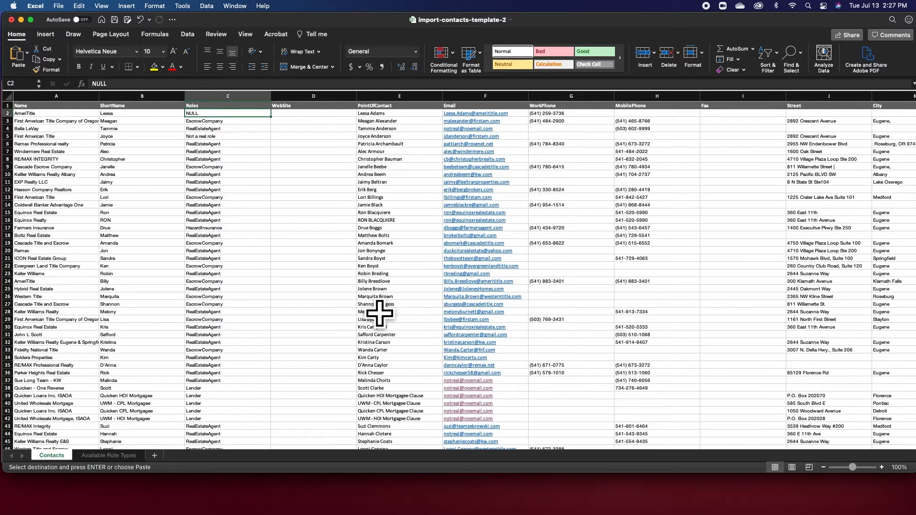
{"action": "key", "text": "super+v"}
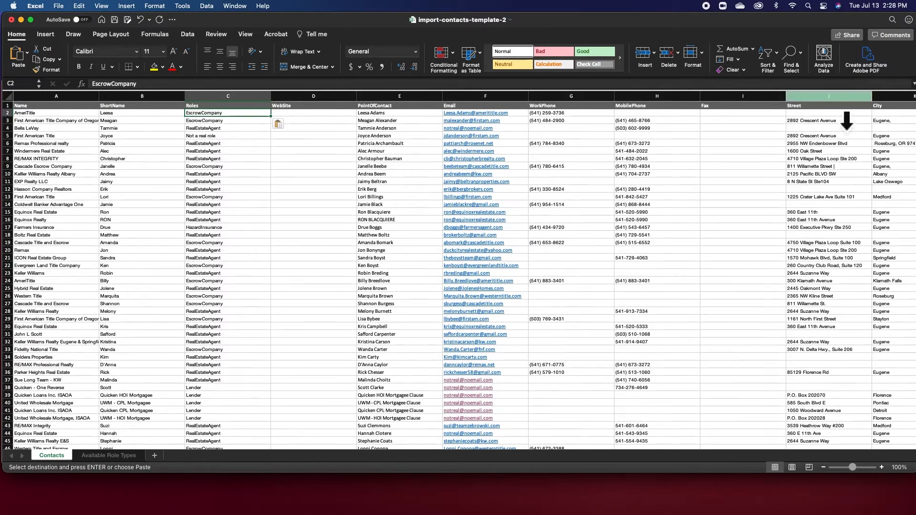
Set Roles cell C2 on the Contacts sheet back to null
{"action": "left_click", "coordinate": [799, 54]}
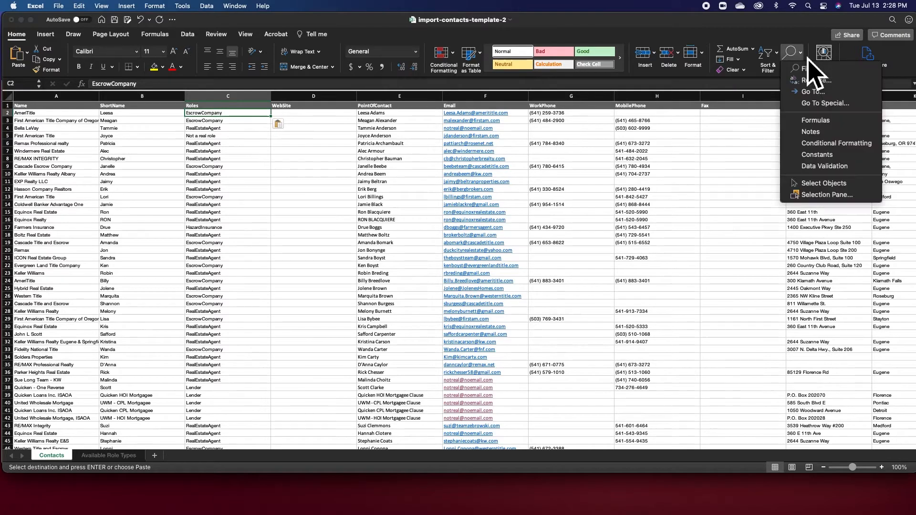
{"action": "left_click", "coordinate": [255, 137]}
{"action": "type", "text": "null"}
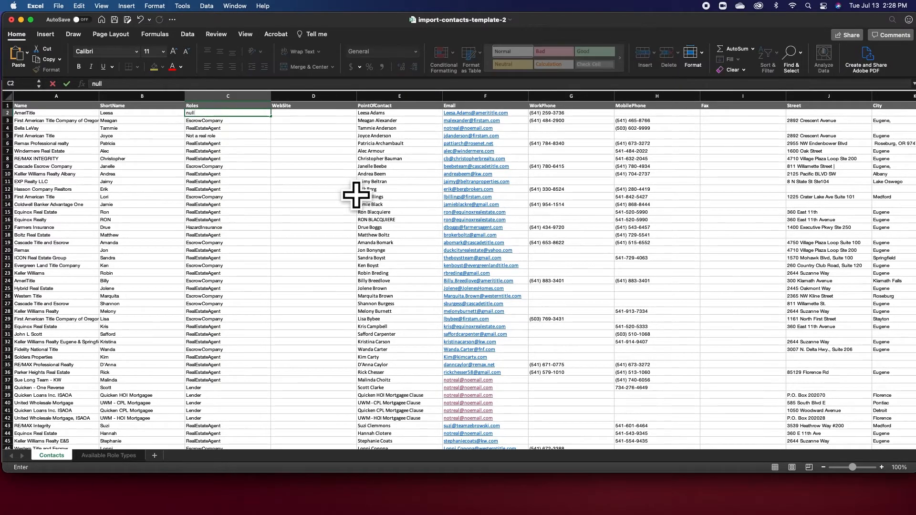
{"action": "key", "text": "Tab"}
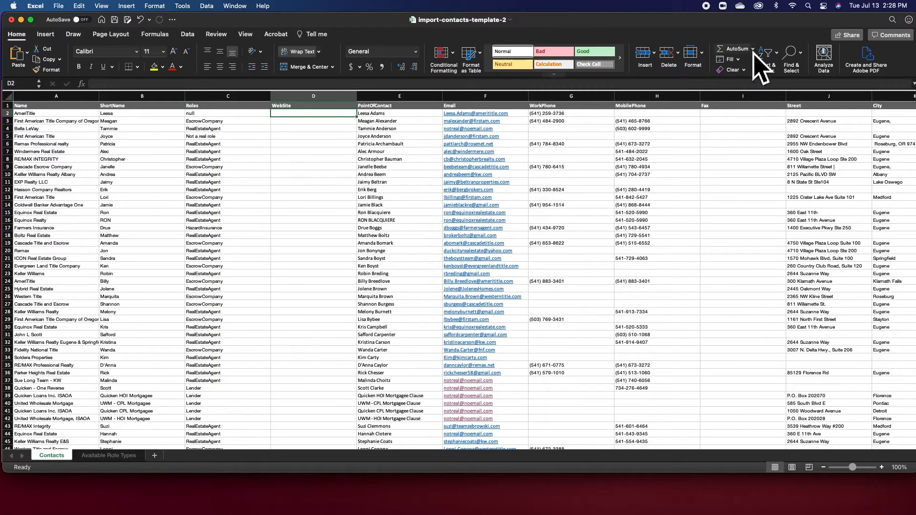
Replace every cell containing "null" on the Contacts sheet with EscrowCompany
{"action": "left_click", "coordinate": [806, 61]}
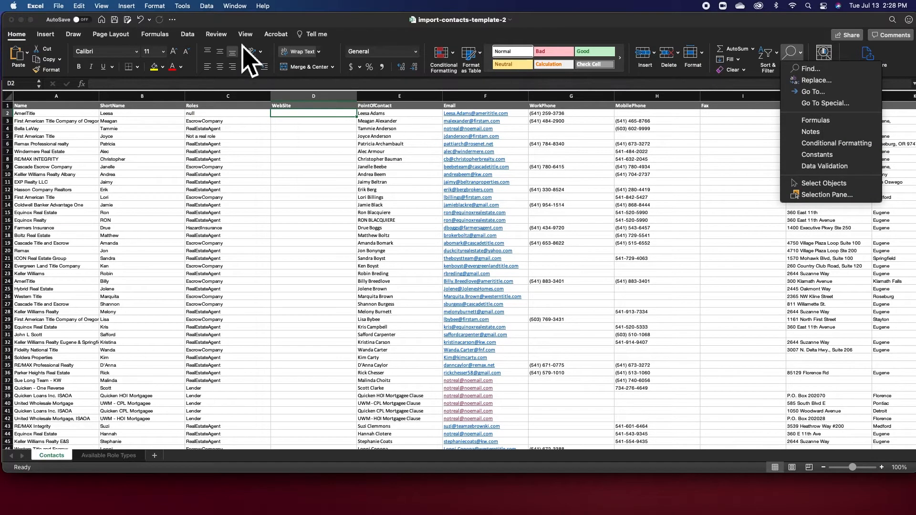
{"action": "left_click", "coordinate": [19, 37]}
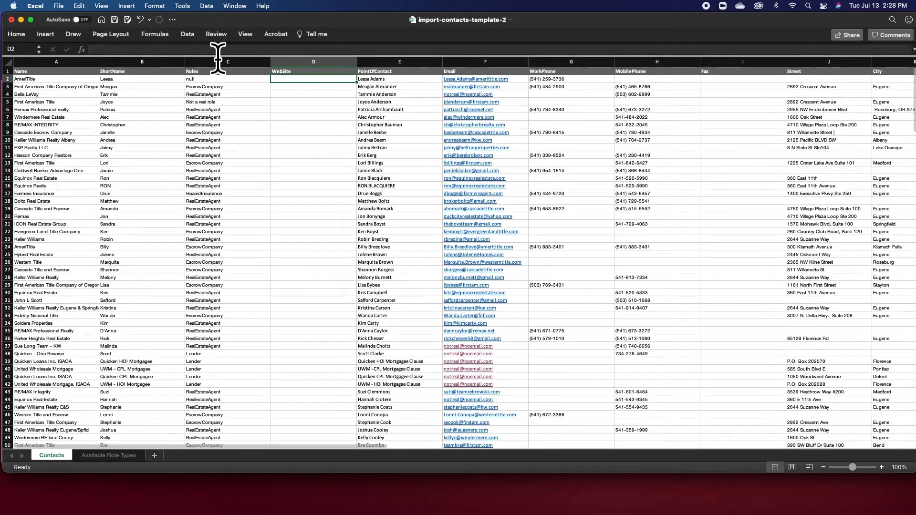
{"action": "left_click", "coordinate": [19, 36]}
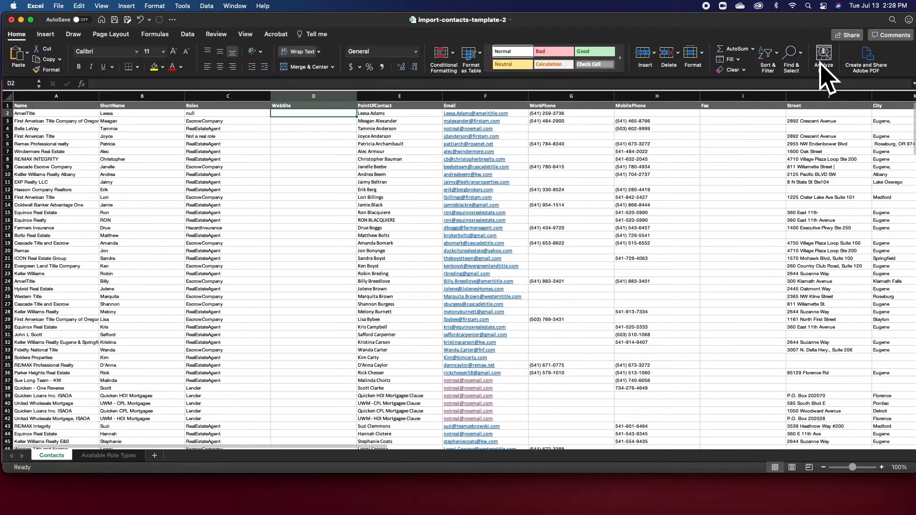
{"action": "left_click", "coordinate": [806, 62]}
{"action": "left_click", "coordinate": [817, 81]}
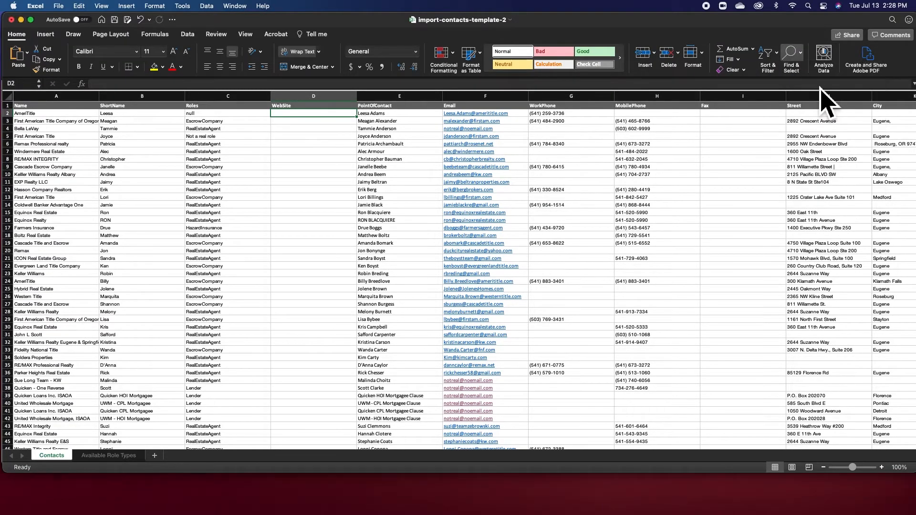
{"action": "type", "text": "ll"}
{"action": "key", "text": "Tab"}
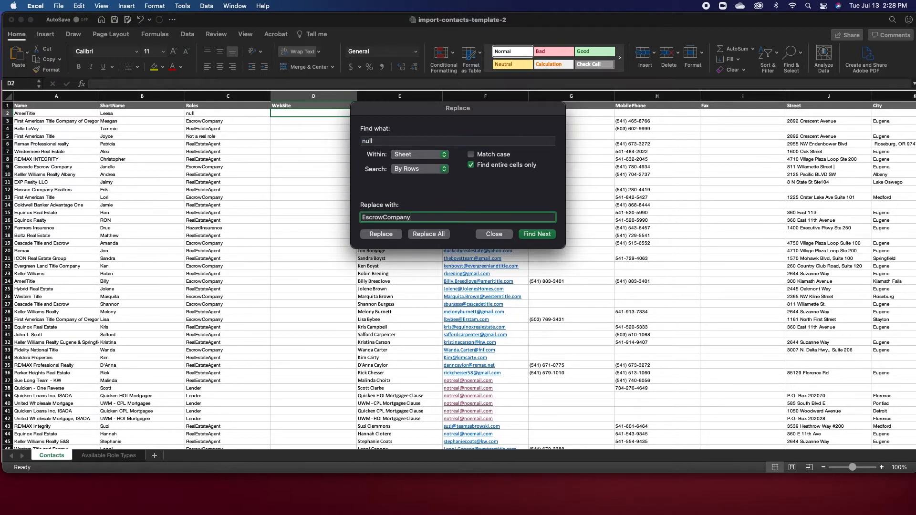
{"action": "left_click", "coordinate": [428, 233]}
{"action": "left_click", "coordinate": [452, 218]}
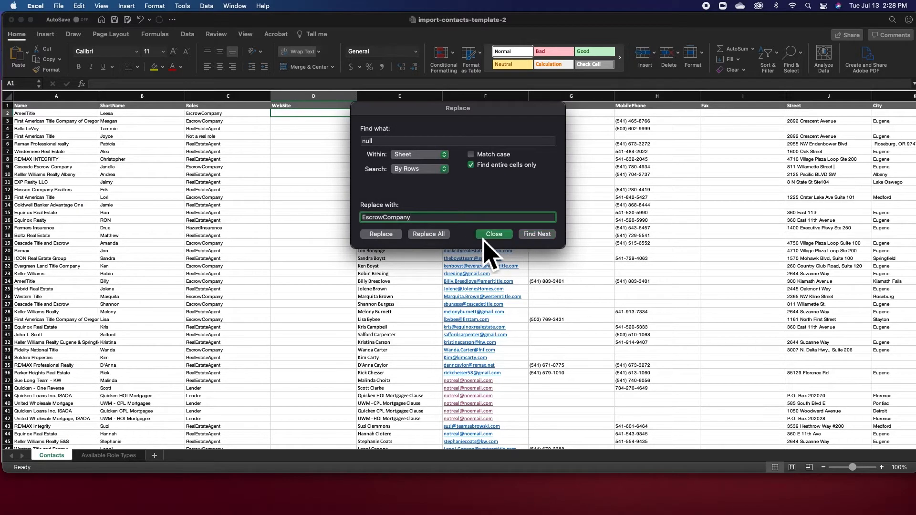
{"action": "left_click", "coordinate": [494, 234]}
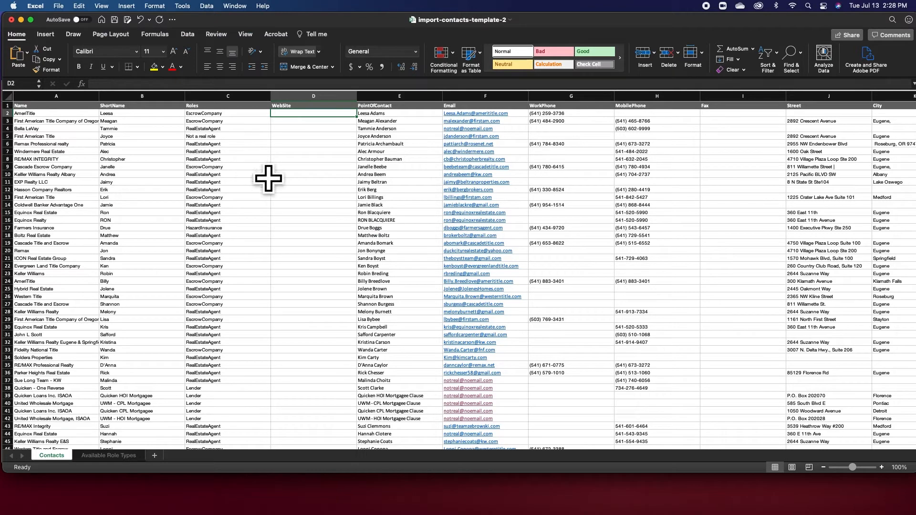
Replace every cell containing "not a real role" on the Contacts sheet with EscrowCompany
{"action": "left_click", "coordinate": [225, 136]}
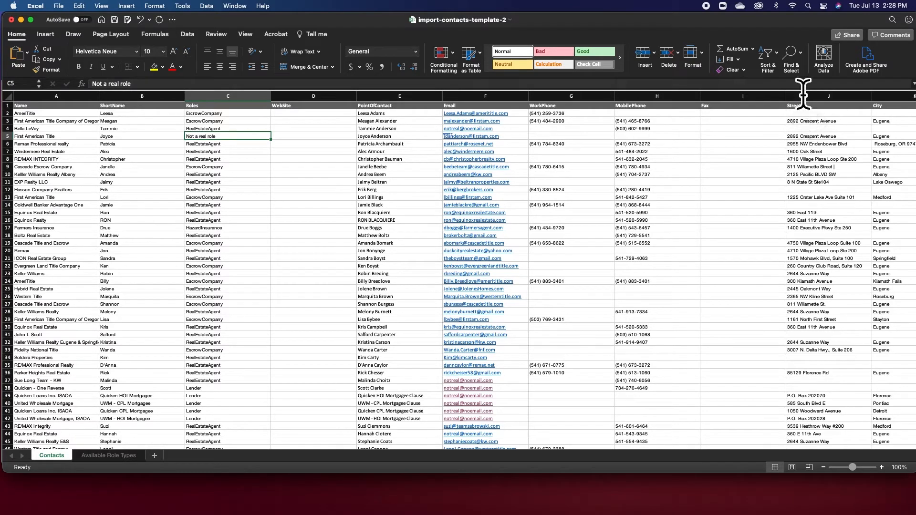
{"action": "left_click", "coordinate": [792, 54]}
{"action": "left_click", "coordinate": [816, 80]}
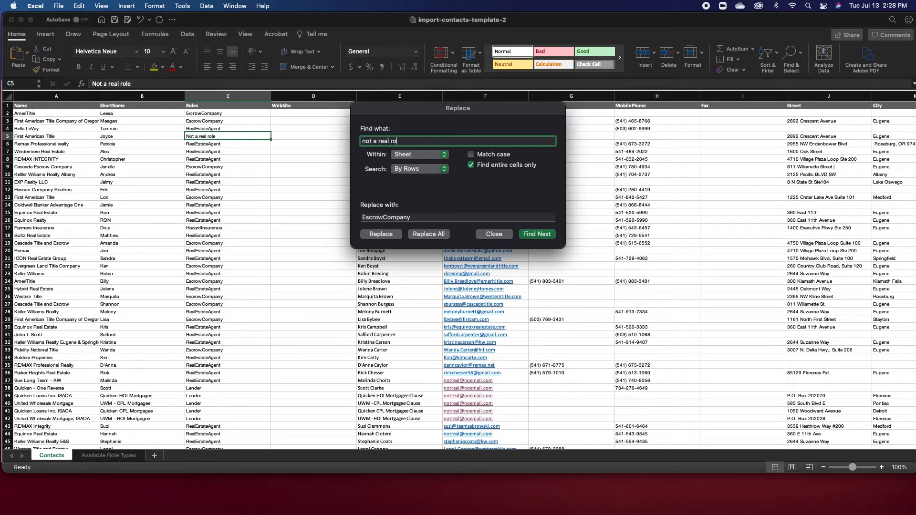
{"action": "key", "text": "Tab"}
{"action": "left_click", "coordinate": [442, 238]}
{"action": "key", "text": "Return"}
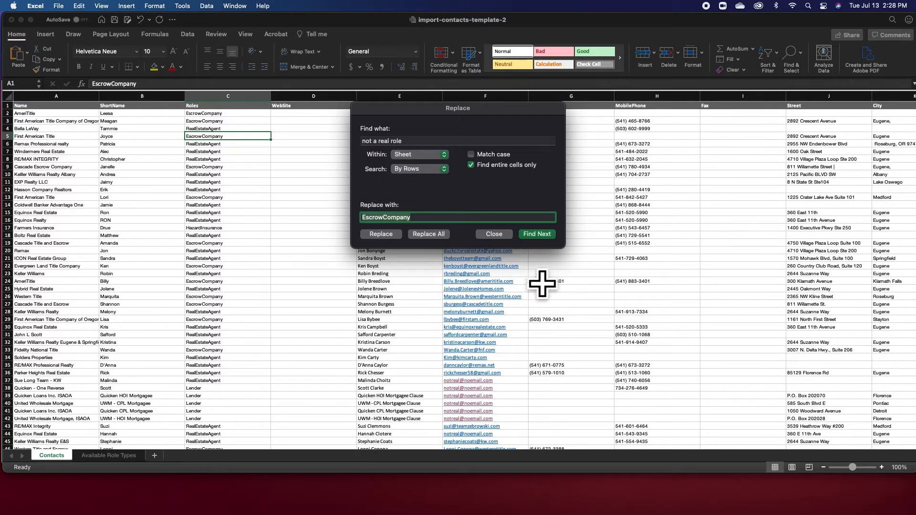
{"action": "left_click", "coordinate": [504, 235]}
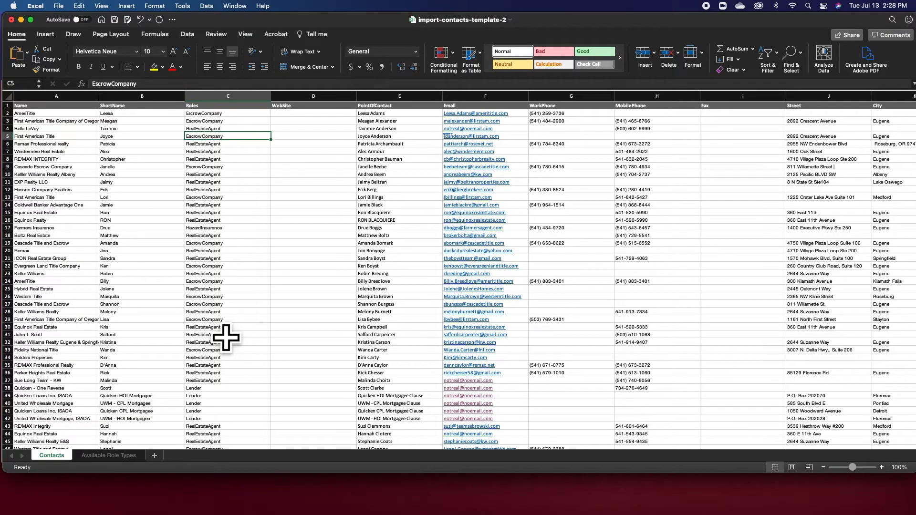
Look over the contact rows on the Contacts sheet to check their Roles entries
{"action": "scroll", "coordinate": [243, 334], "scroll_direction": "down", "scroll_amount": 10}
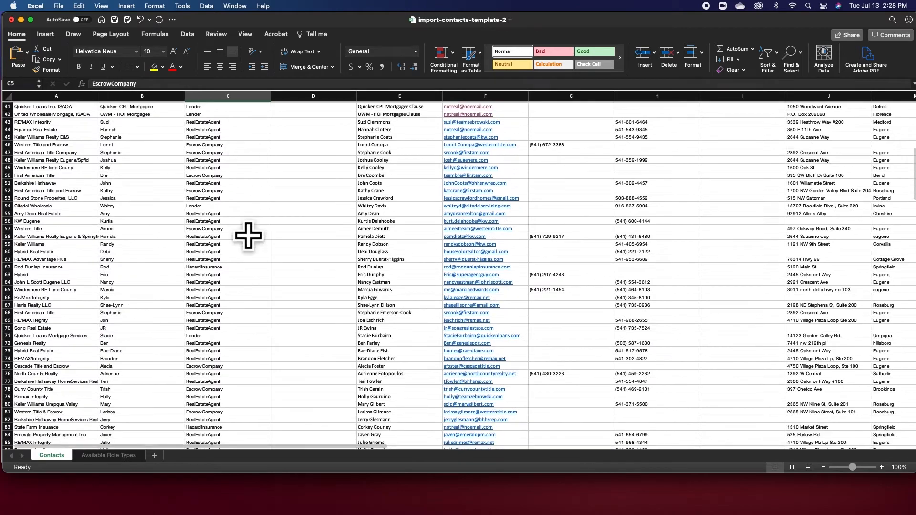
{"action": "scroll", "coordinate": [267, 325], "scroll_direction": "up", "scroll_amount": 5}
{"action": "scroll", "coordinate": [256, 308], "scroll_direction": "up", "scroll_amount": 5}
{"action": "scroll", "coordinate": [501, 324], "scroll_direction": "left", "scroll_amount": 1}
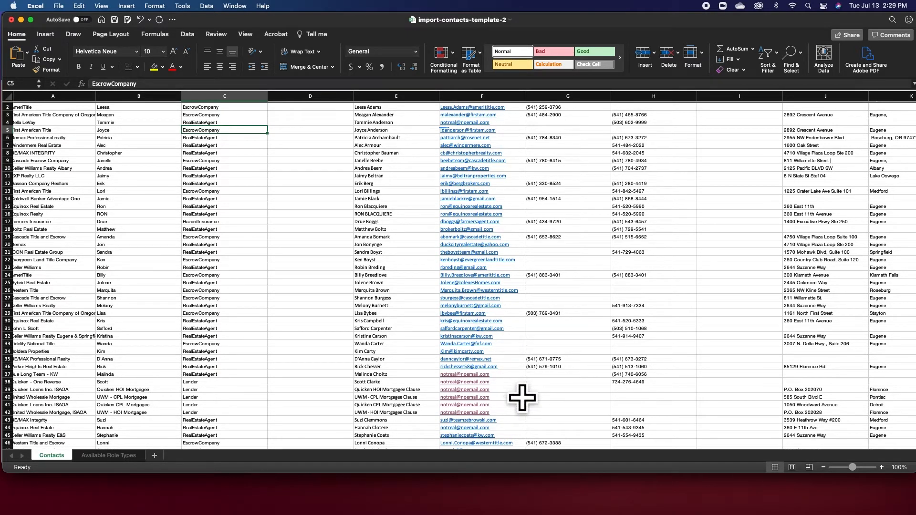
Look through the contact rows and across the Contacts sheet to the helper name columns O and P
{"action": "scroll", "coordinate": [528, 429], "scroll_direction": "down", "scroll_amount": 20}
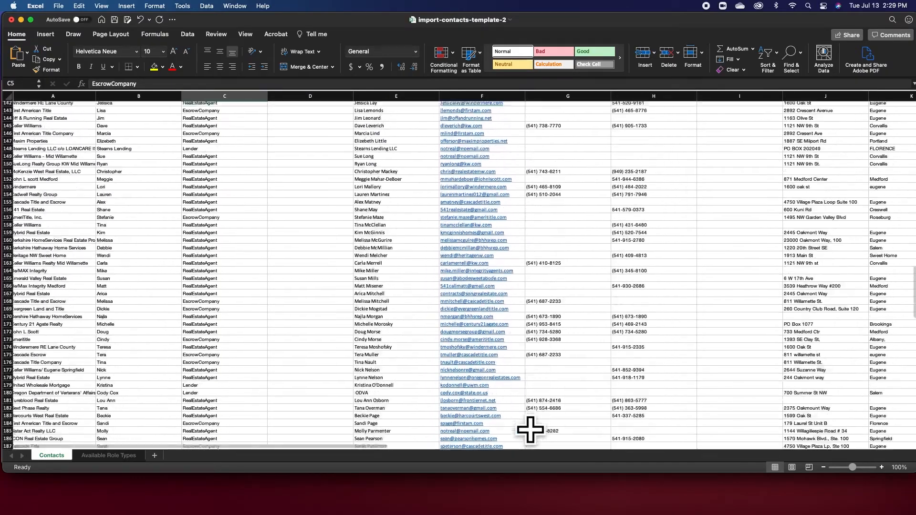
{"action": "scroll", "coordinate": [531, 429], "scroll_direction": "up", "scroll_amount": 20}
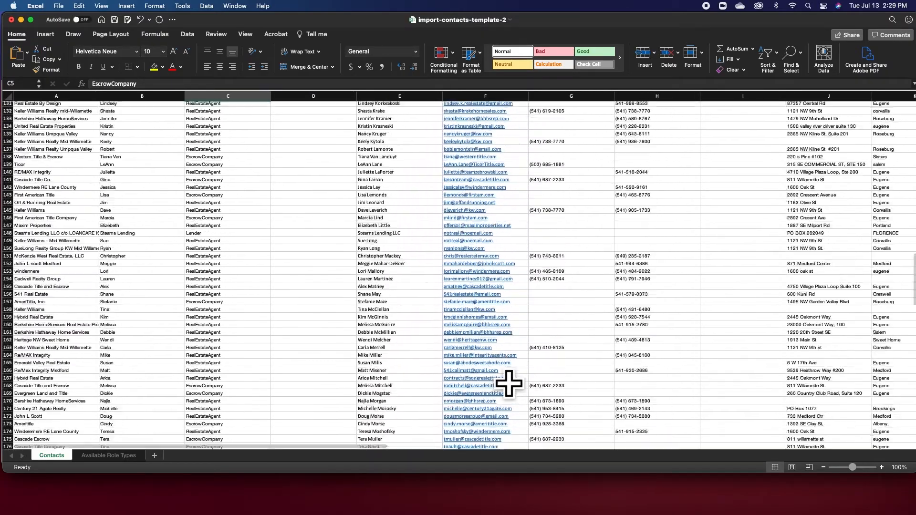
{"action": "scroll", "coordinate": [509, 383], "scroll_direction": "up", "scroll_amount": 5}
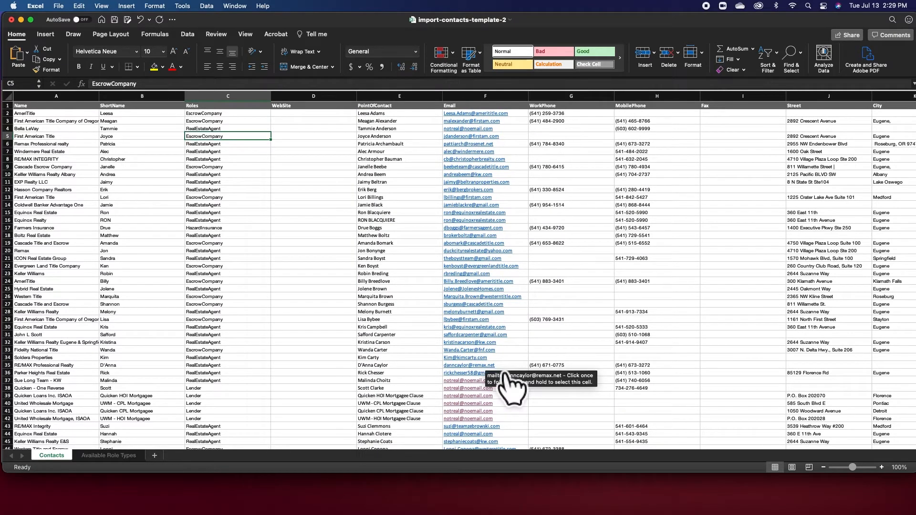
{"action": "left_click", "coordinate": [399, 107]}
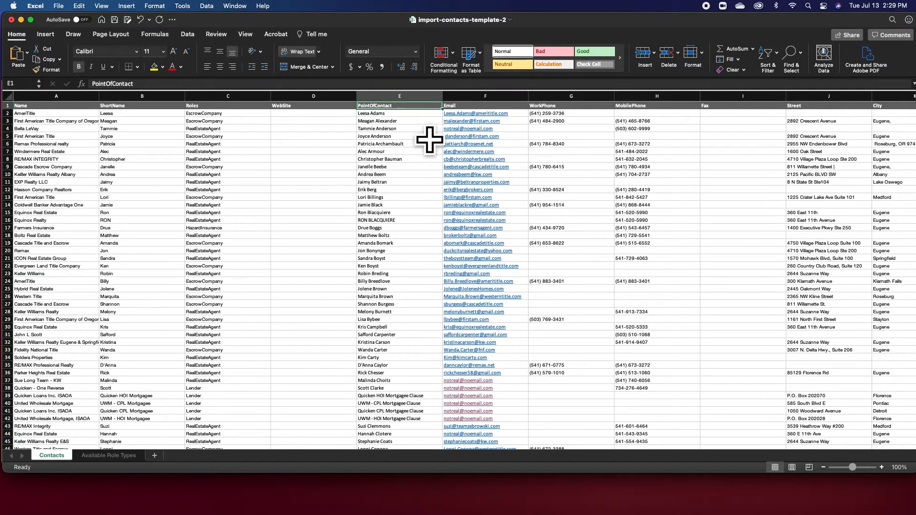
{"action": "scroll", "coordinate": [652, 200], "scroll_direction": "right", "scroll_amount": 3}
{"action": "scroll", "coordinate": [652, 199], "scroll_direction": "right", "scroll_amount": 10}
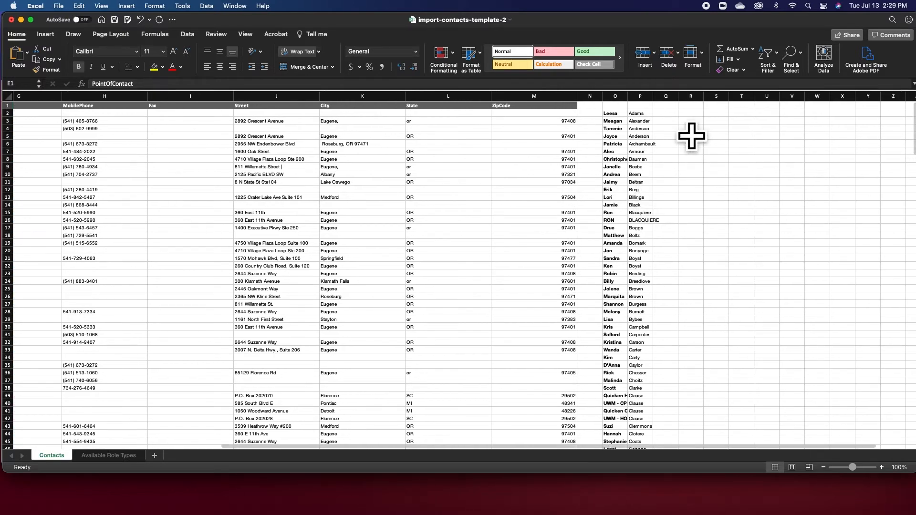
{"action": "left_click", "coordinate": [691, 135]}
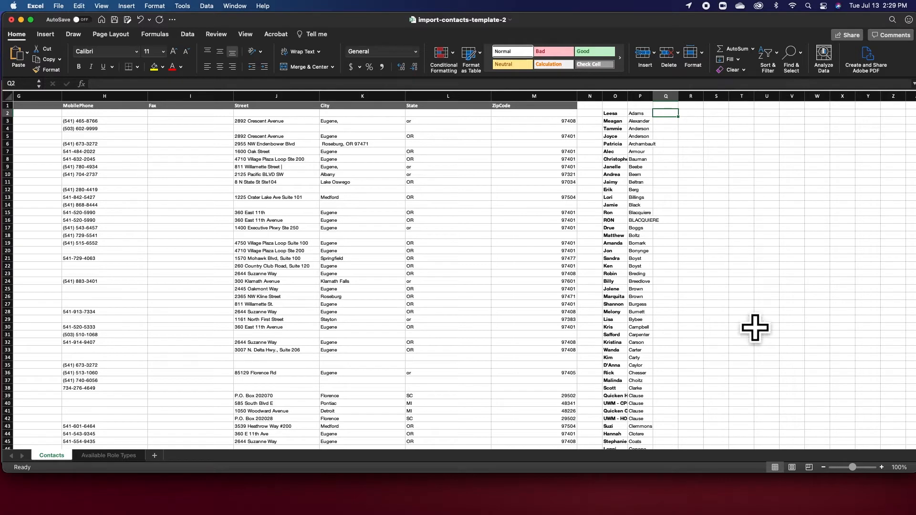
Return to PointOfContact cell E2 and open its name-joining formula for inspection
{"action": "scroll", "coordinate": [391, 290], "scroll_direction": "left", "scroll_amount": 5}
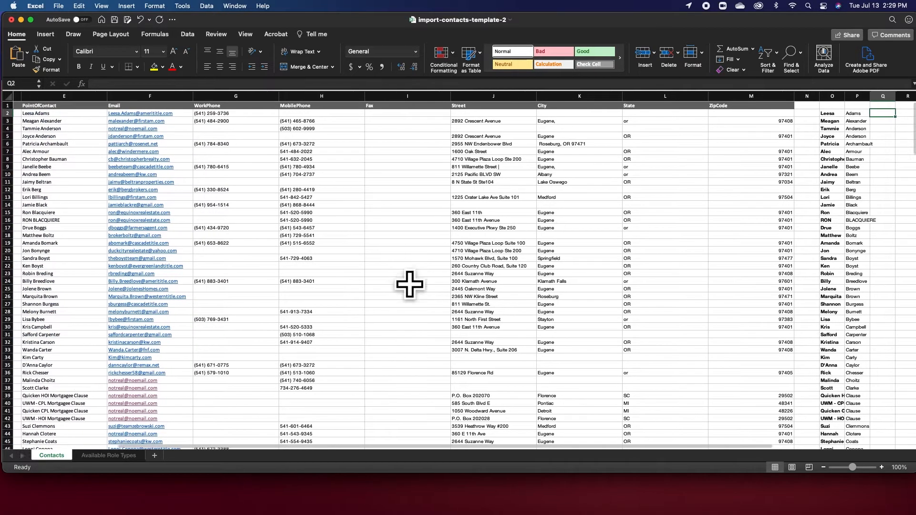
{"action": "key", "text": "Left"}
{"action": "key", "text": "Left"}
{"action": "scroll", "coordinate": [292, 186], "scroll_direction": "left", "scroll_amount": 3}
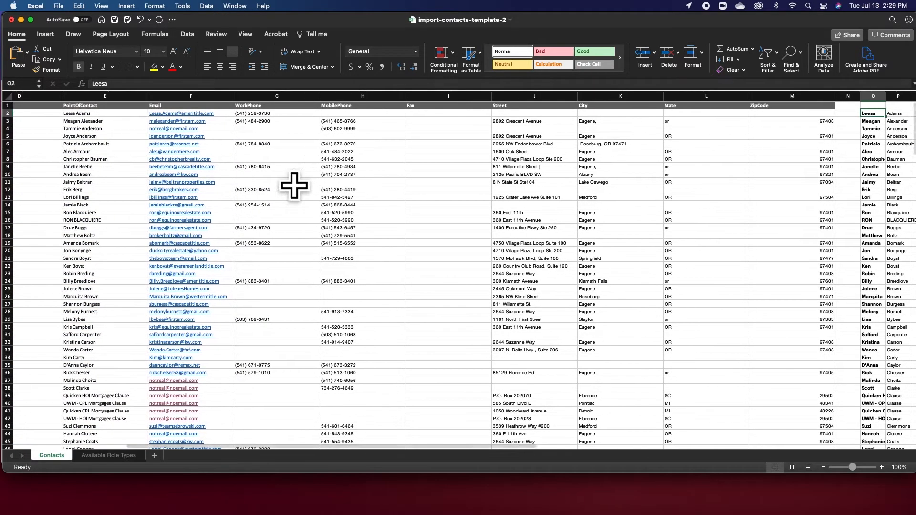
{"action": "key", "text": "Left"}
{"action": "key", "text": "Left"}
{"action": "key", "text": "Left"}
{"action": "key", "text": "Left"}
{"action": "key", "text": "Left"}
{"action": "key", "text": "Left"}
{"action": "key", "text": "Left"}
{"action": "key", "text": "Left"}
{"action": "key", "text": "Left"}
{"action": "key", "text": "Left"}
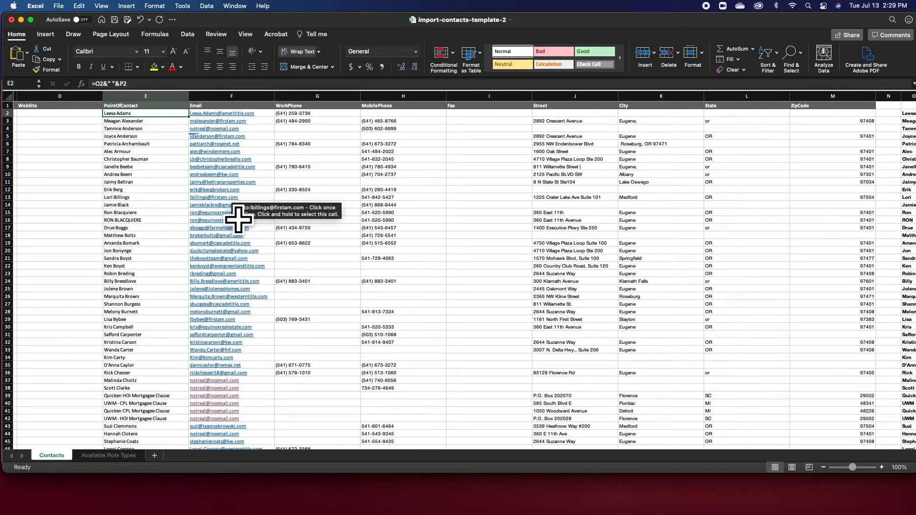
{"action": "scroll", "coordinate": [238, 220], "scroll_direction": "up", "scroll_amount": 5}
{"action": "scroll", "coordinate": [238, 220], "scroll_direction": "down", "scroll_amount": 5}
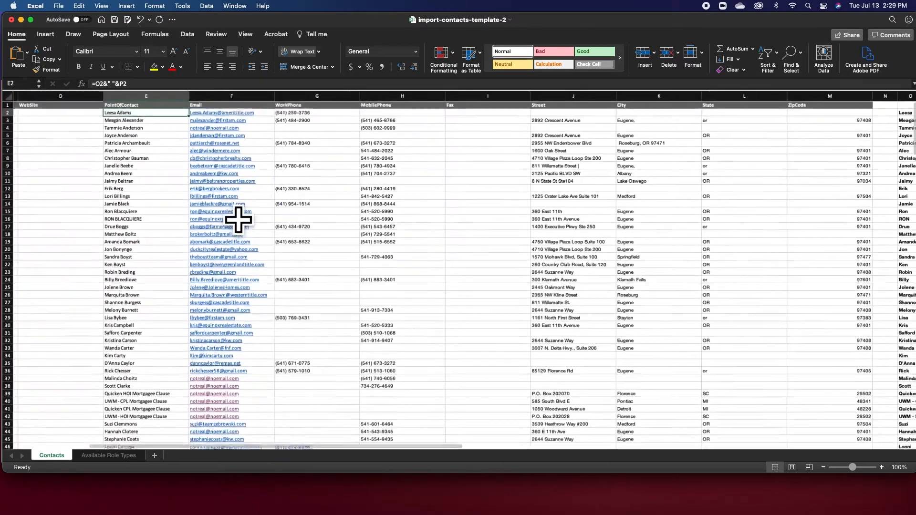
{"action": "scroll", "coordinate": [226, 208], "scroll_direction": "left", "scroll_amount": 2}
{"action": "left_click", "coordinate": [146, 86]}
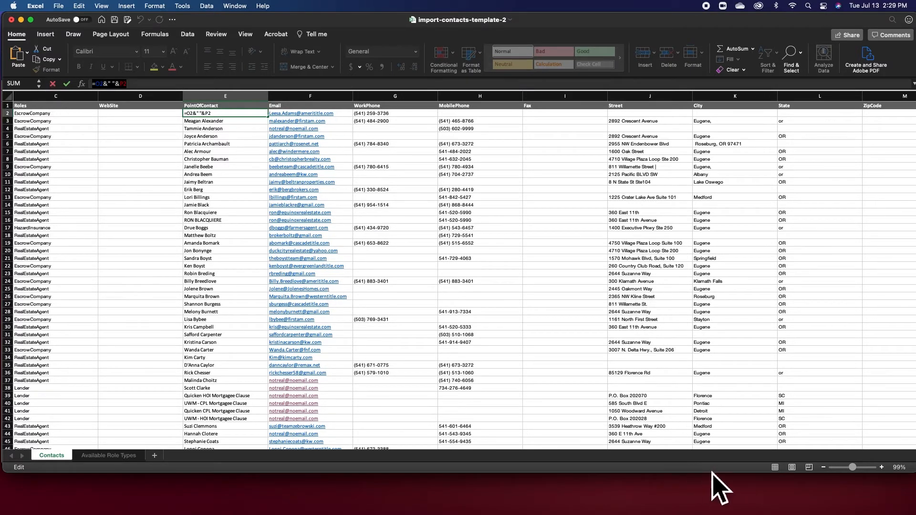
Trace the cells in columns O and P that E2's formula references, and close the formula without editing it
{"action": "left_click_drag", "start_coordinate": [675, 474], "coordinate": [588, 461]}
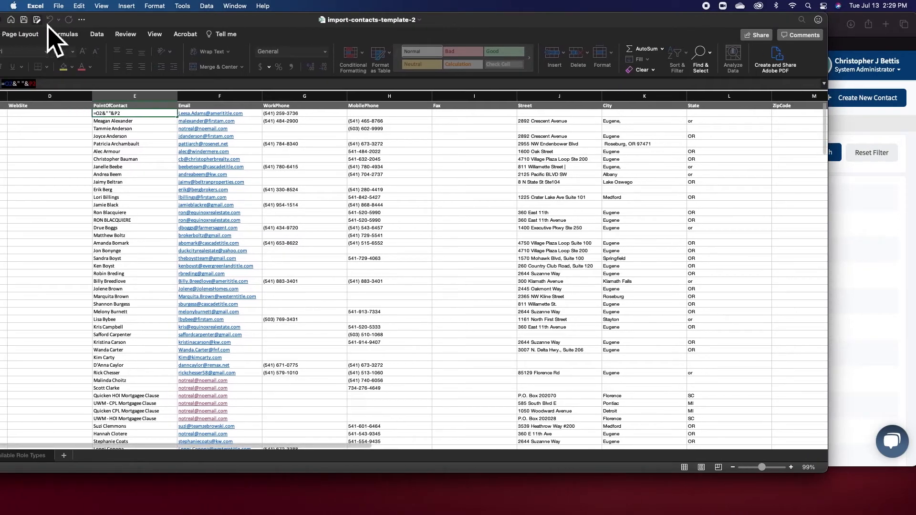
{"action": "scroll", "coordinate": [719, 125], "scroll_direction": "right", "scroll_amount": 5}
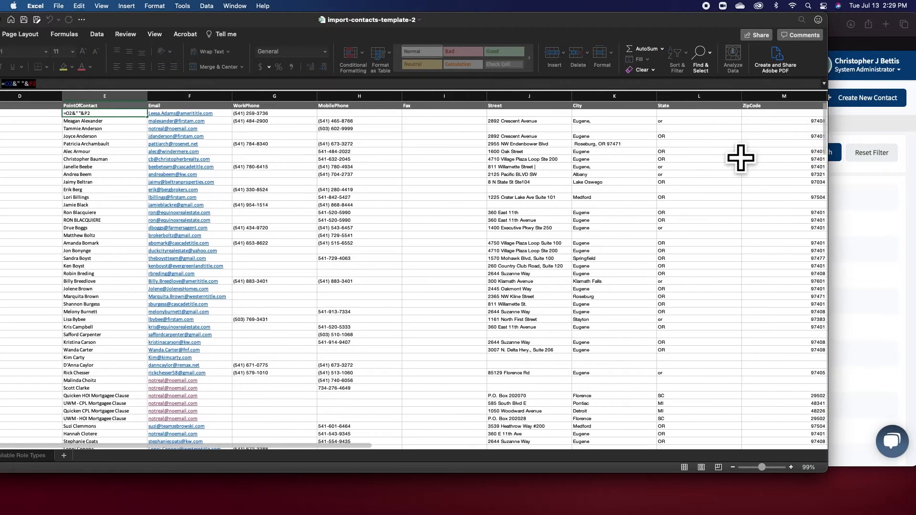
{"action": "scroll", "coordinate": [738, 156], "scroll_direction": "left", "scroll_amount": 1}
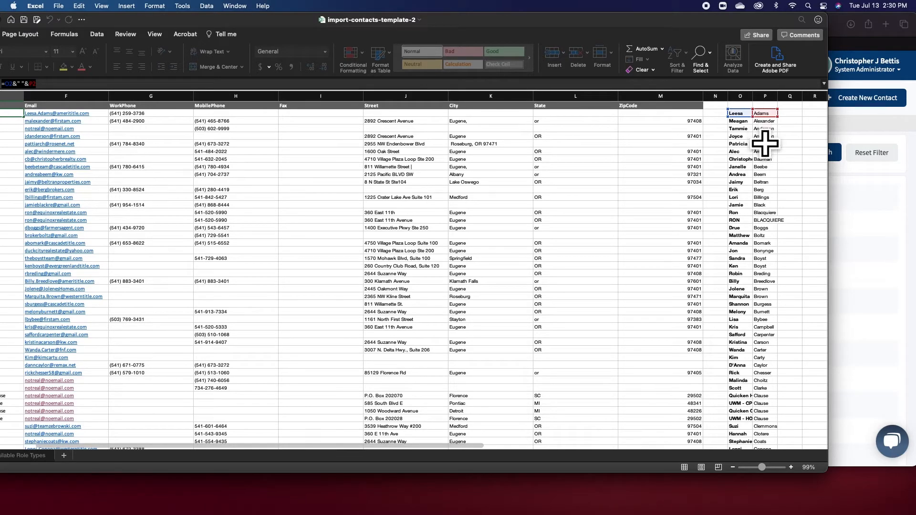
{"action": "scroll", "coordinate": [334, 186], "scroll_direction": "left", "scroll_amount": 5}
{"action": "scroll", "coordinate": [277, 186], "scroll_direction": "left", "scroll_amount": 3}
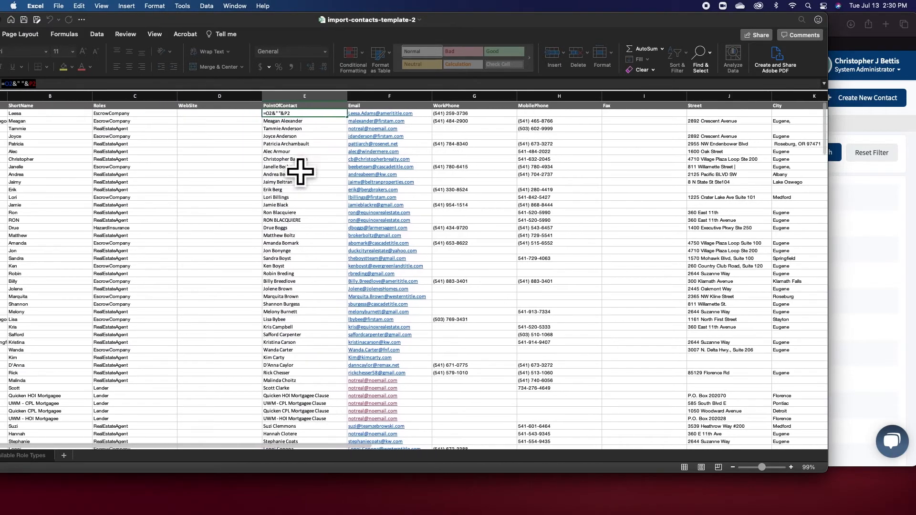
{"action": "key", "text": "Tab"}
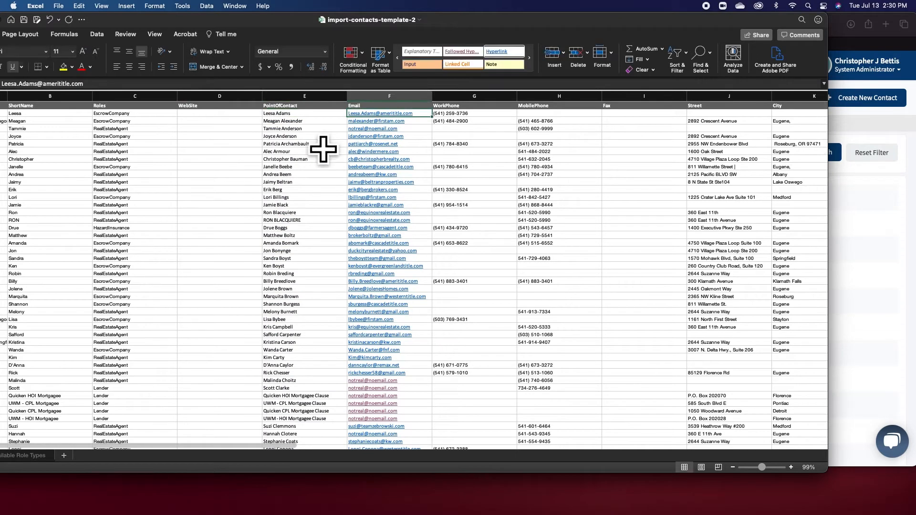
Check the PointOfContact formula cells from E3 down to the last contact, and return to the top of the sheet
{"action": "key", "text": "Left"}
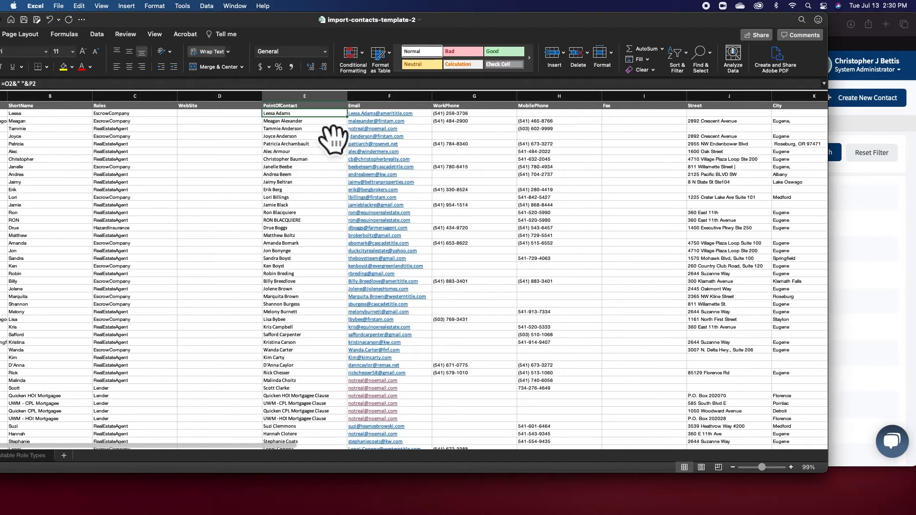
{"action": "left_click_drag", "start_coordinate": [330, 121], "coordinate": [389, 444]}
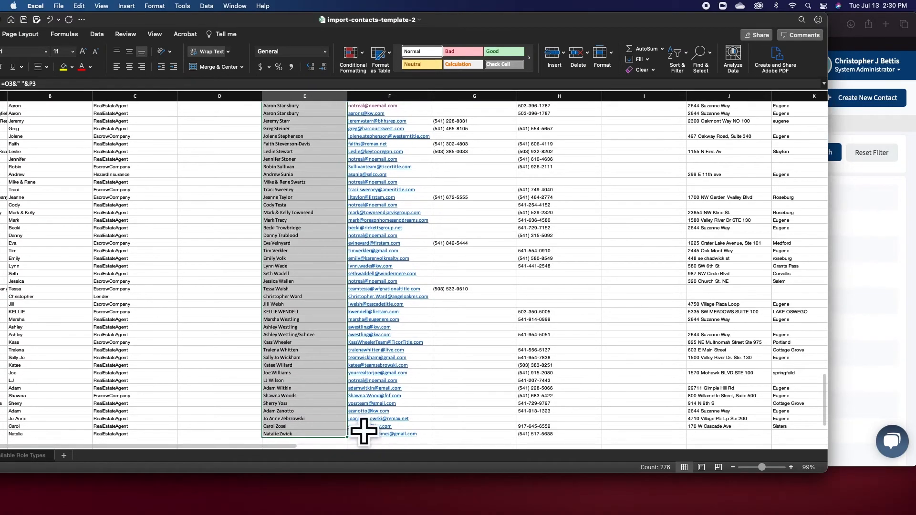
{"action": "left_click", "coordinate": [232, 338]}
{"action": "scroll", "coordinate": [232, 343], "scroll_direction": "up", "scroll_amount": 20}
{"action": "scroll", "coordinate": [232, 343], "scroll_direction": "up", "scroll_amount": 15}
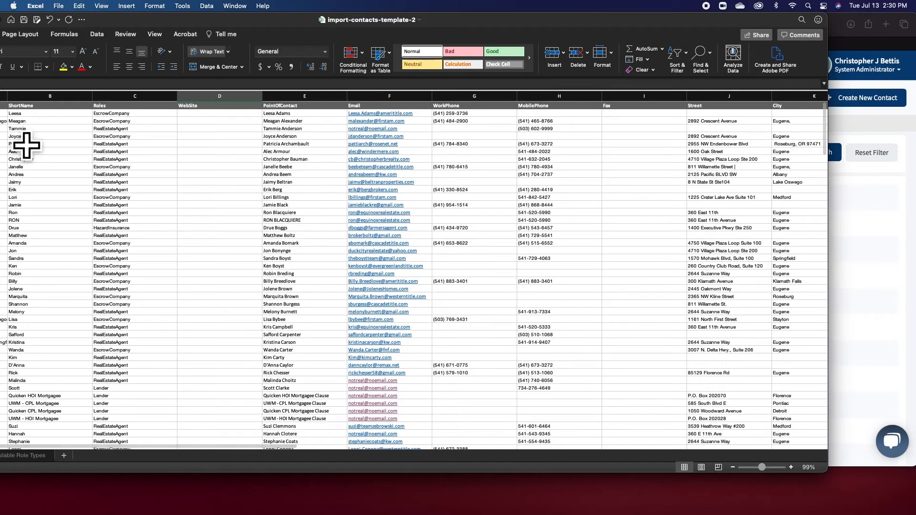
Save the import-contacts-template-2 workbook and minimize it to bring the LendingPad contacts page in Safari forward
{"action": "left_click", "coordinate": [27, 22]}
{"action": "left_click_drag", "start_coordinate": [128, 21], "coordinate": [171, 23]}
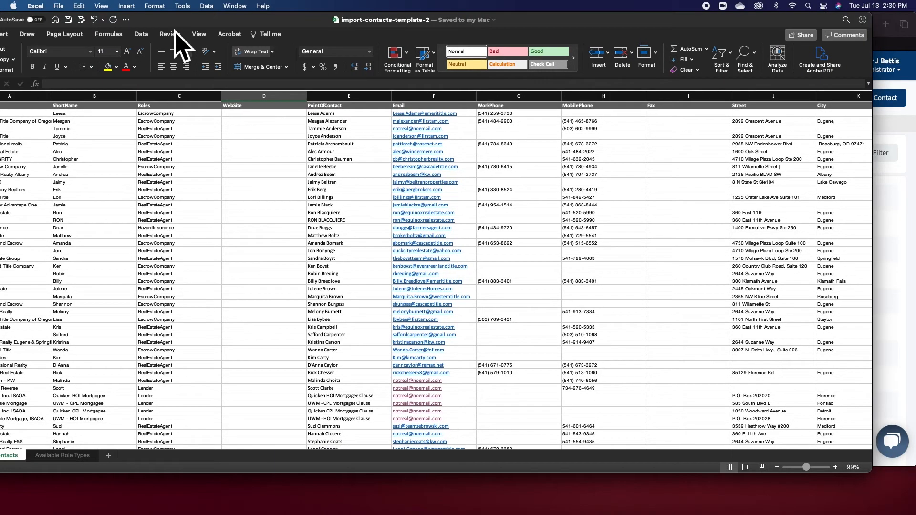
{"action": "left_click_drag", "start_coordinate": [249, 25], "coordinate": [285, 24]}
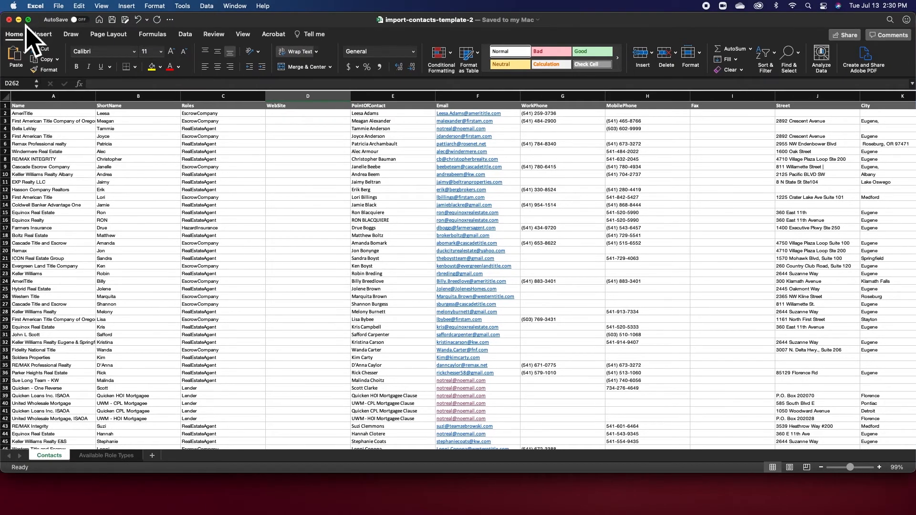
{"action": "left_click", "coordinate": [20, 20]}
{"action": "left_click", "coordinate": [259, 111]}
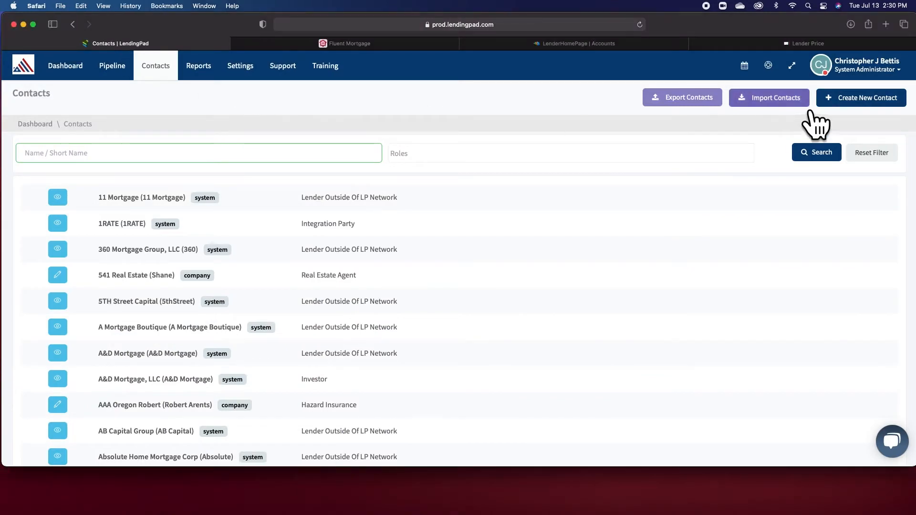
Try to set up a Company contacts import from LendingPad's Contacts page with import-contacts-template-2.xlsx, and cancel it
{"action": "left_click", "coordinate": [88, 76]}
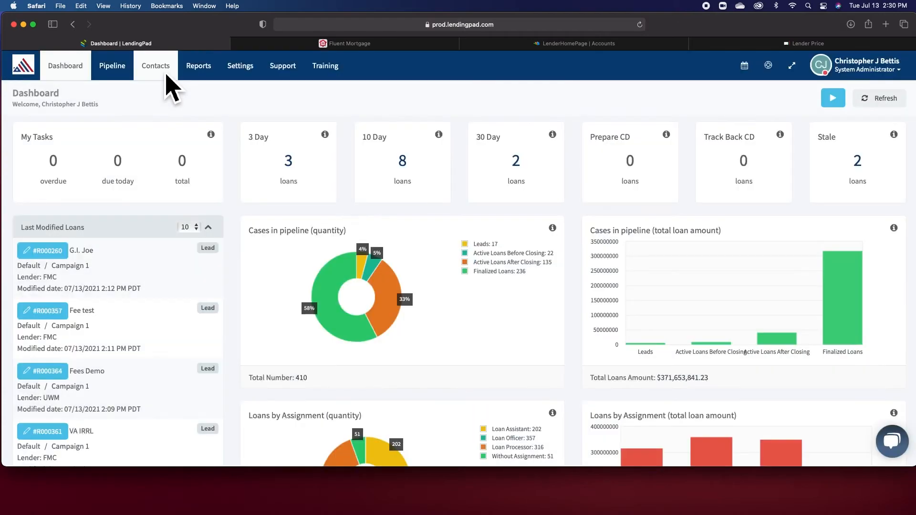
{"action": "left_click", "coordinate": [164, 70]}
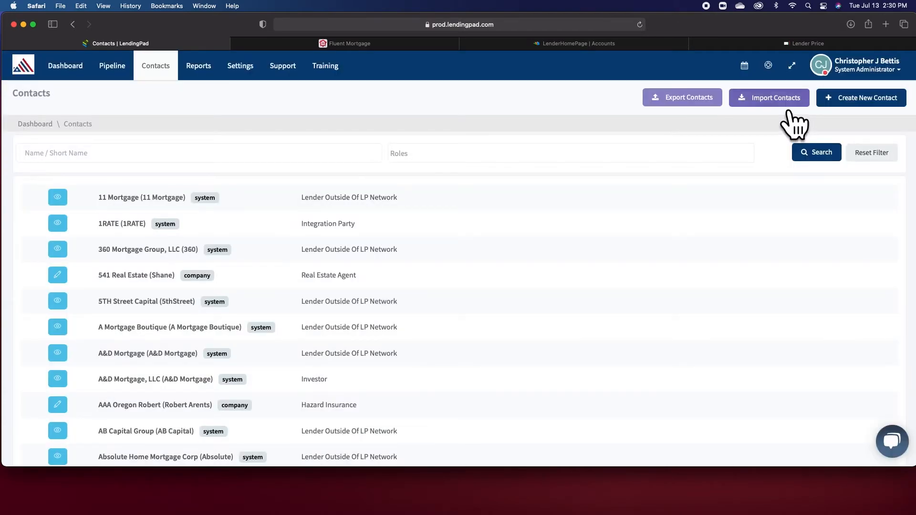
{"action": "left_click", "coordinate": [786, 101]}
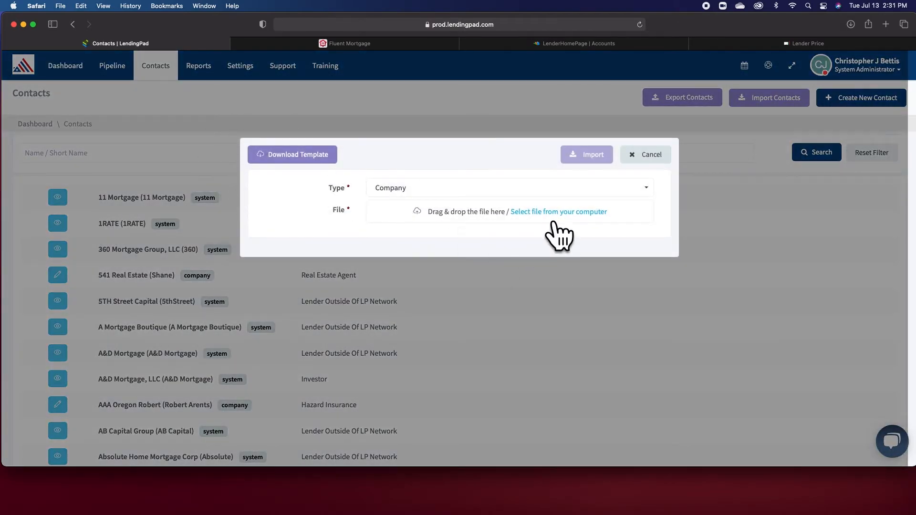
{"action": "left_click", "coordinate": [568, 223]}
{"action": "double_click", "coordinate": [358, 210]}
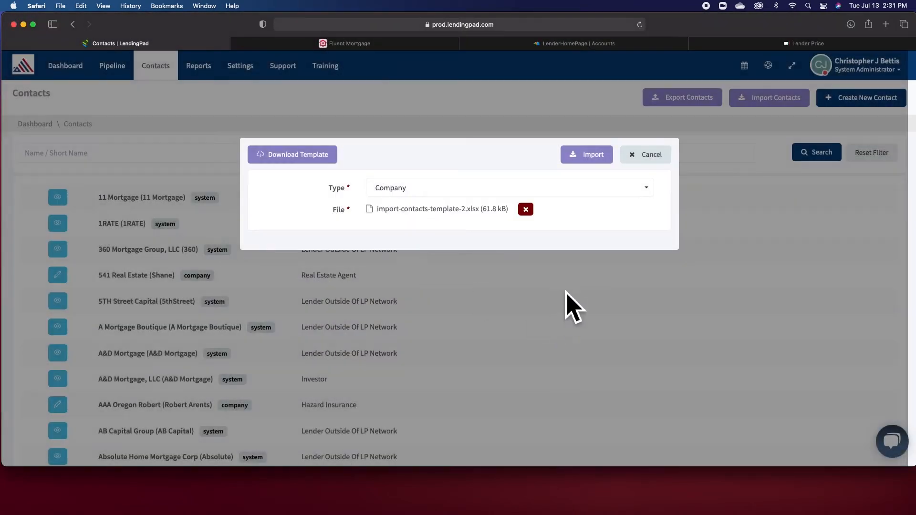
{"action": "left_click", "coordinate": [669, 162]}
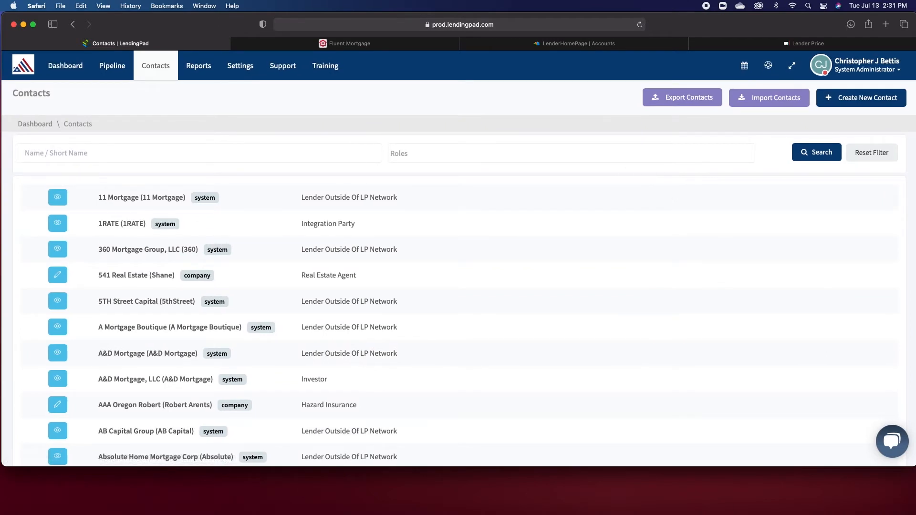
Examine the import error list in the screenshot open in Preview, and switch back to the import-contacts-template-2 workbook in Excel
{"action": "key", "text": "super+Tab"}
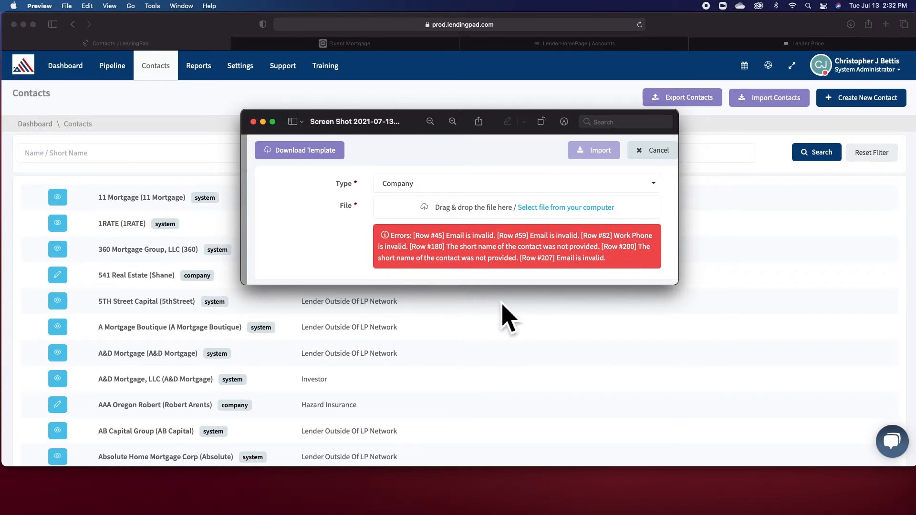
{"action": "mouse_move", "coordinate": [444, 513]}
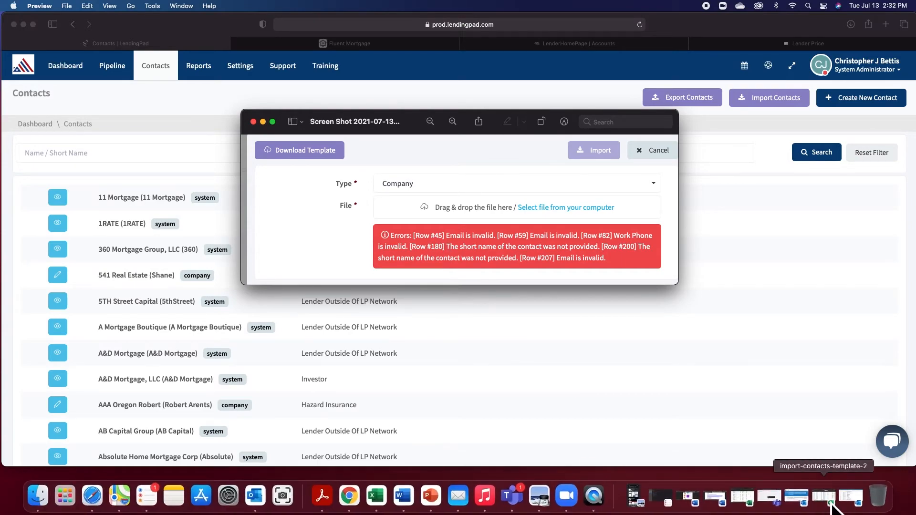
{"action": "left_click", "coordinate": [831, 505]}
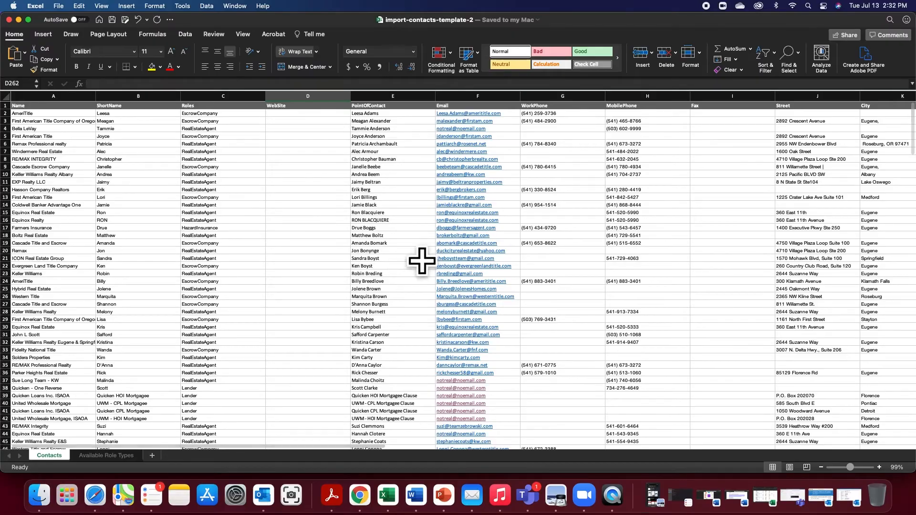
{"action": "scroll", "coordinate": [554, 249], "scroll_direction": "up", "scroll_amount": 3}
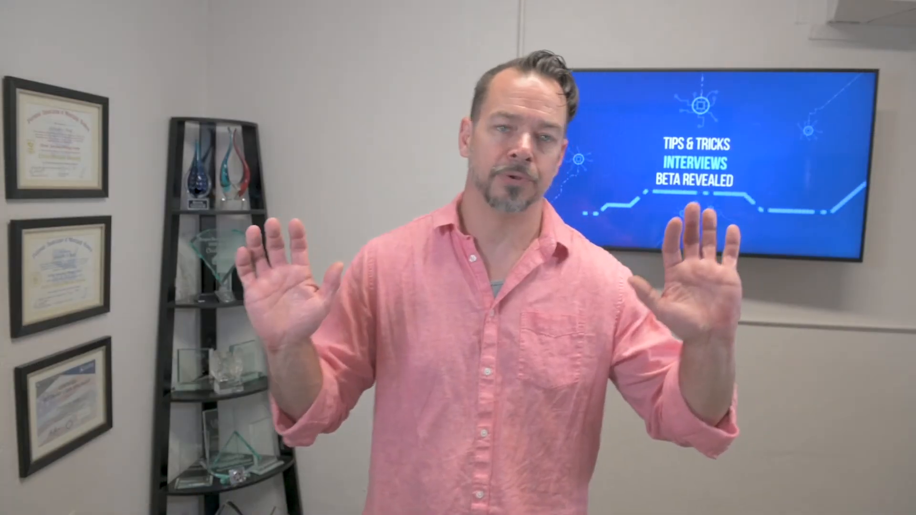